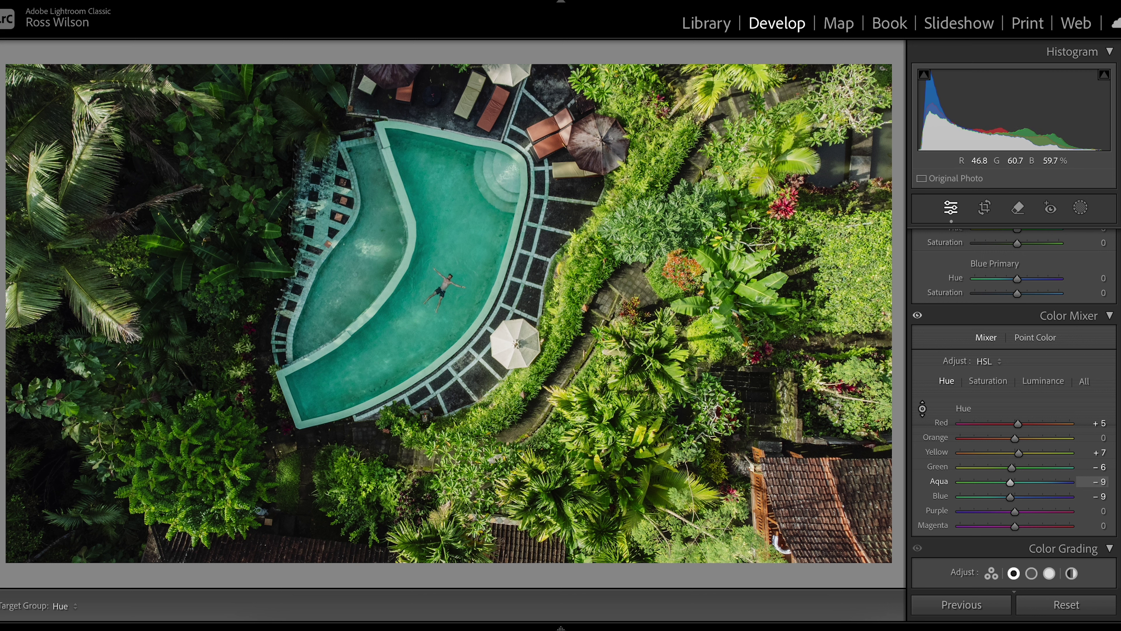
Step: Fine-tune the pool's hue directly on the image, and set the Color Mixer saturation to -63 for Green and -38 for Aqua
{"action": "left_click_drag", "start_coordinate": [468, 253], "coordinate": [469, 250]}
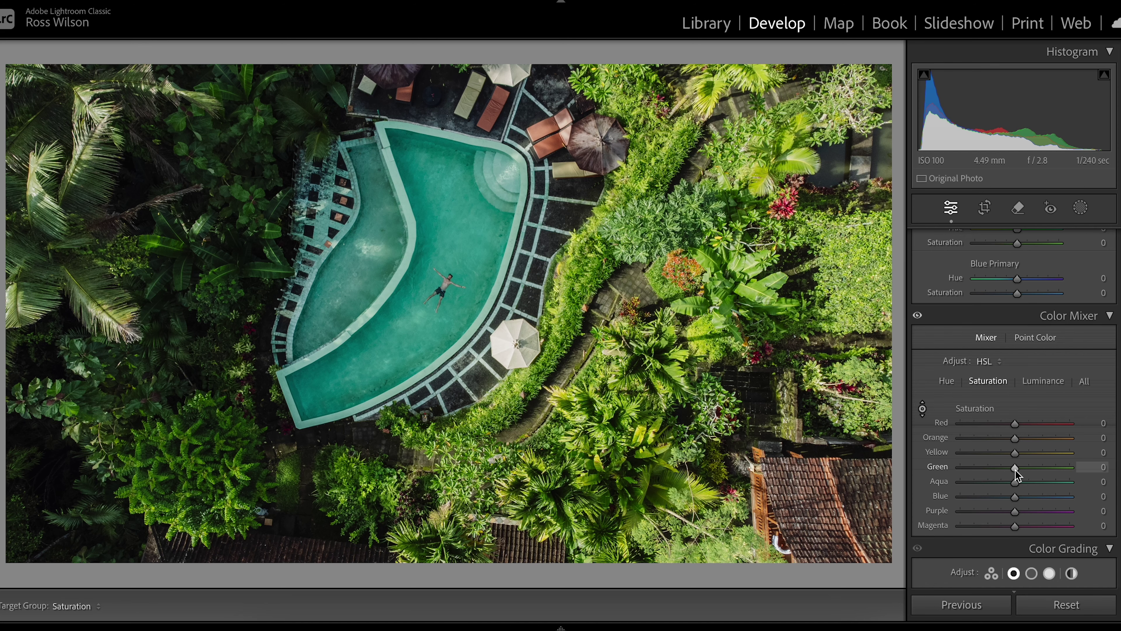
{"action": "left_click_drag", "start_coordinate": [1015, 471], "coordinate": [982, 471]}
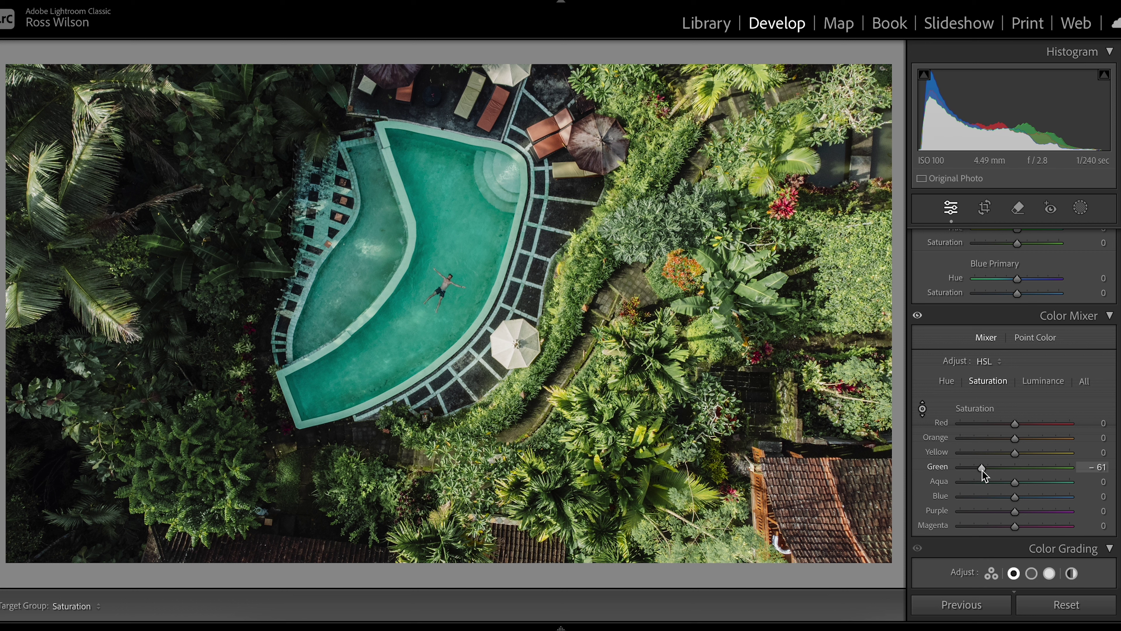
{"action": "left_click_drag", "start_coordinate": [982, 470], "coordinate": [980, 471]}
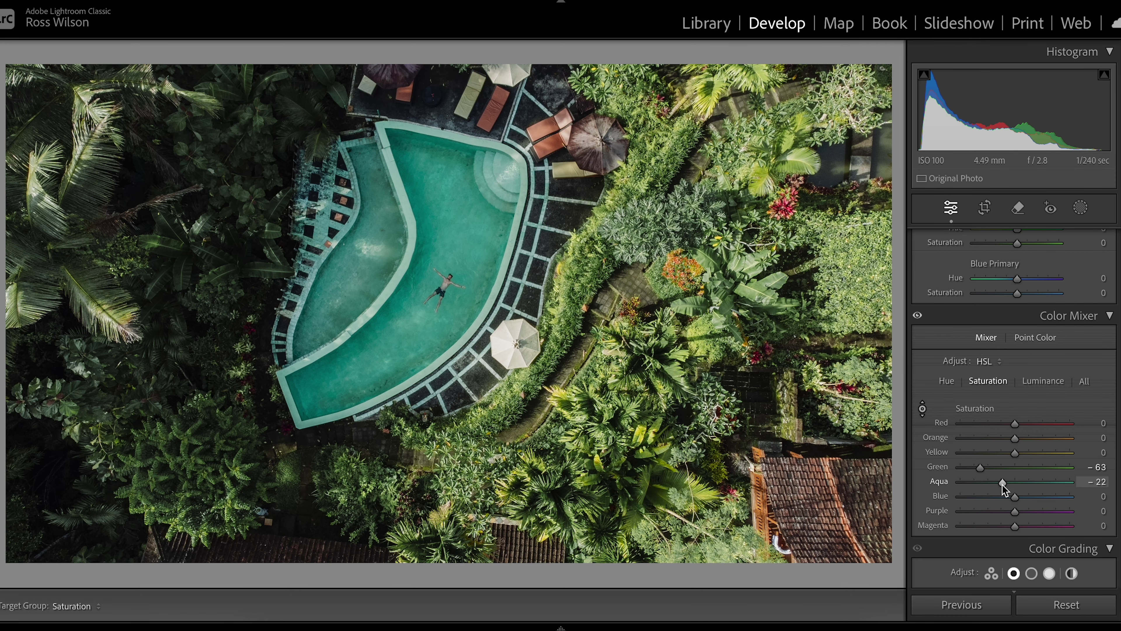
{"action": "left_click_drag", "start_coordinate": [1002, 484], "coordinate": [1000, 484]}
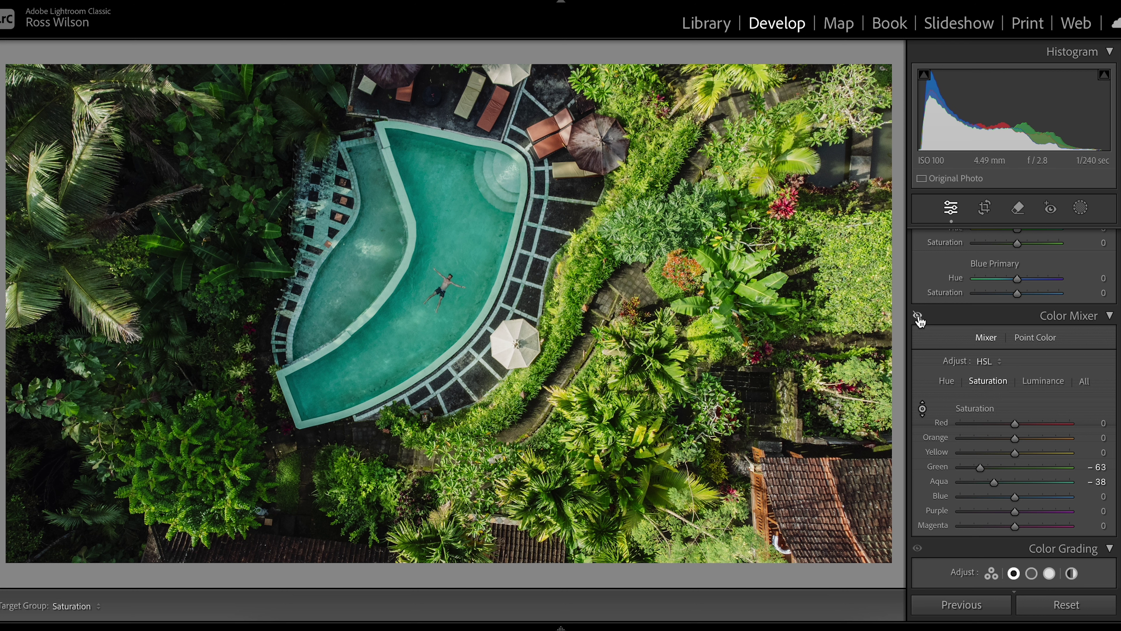
Step: Set the Color Mixer saturation to -5 for Blue, -13 for Yellow, -9 for Orange and -13 for Red
{"action": "left_click_drag", "start_coordinate": [1016, 498], "coordinate": [1014, 498]}
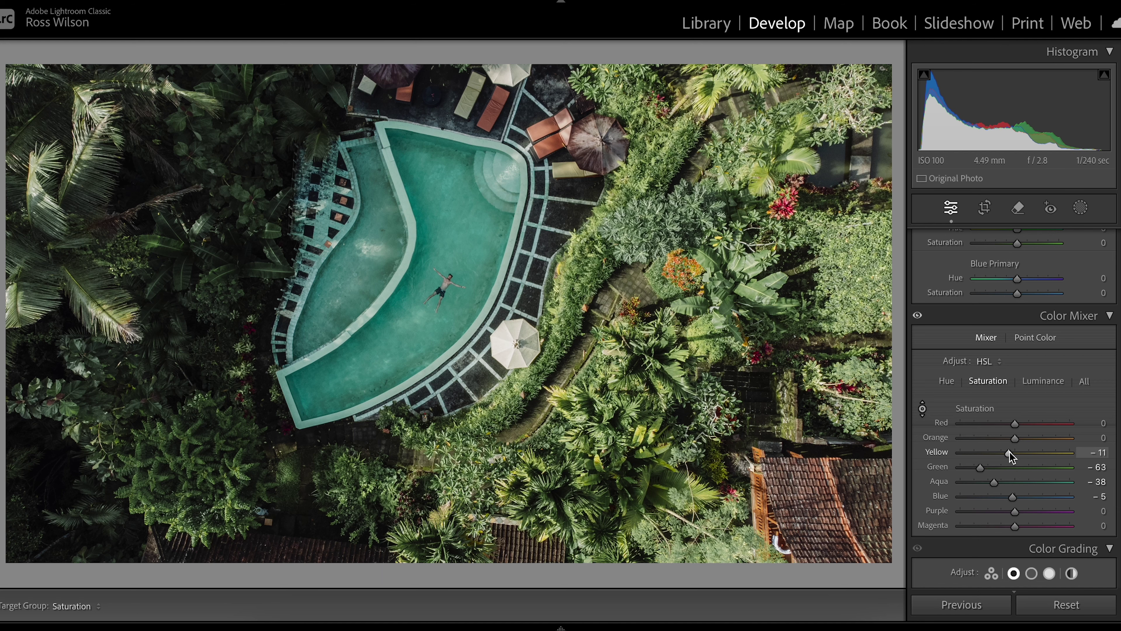
{"action": "left_click_drag", "start_coordinate": [1010, 453], "coordinate": [1010, 453]}
{"action": "left_click_drag", "start_coordinate": [1014, 439], "coordinate": [1010, 439]}
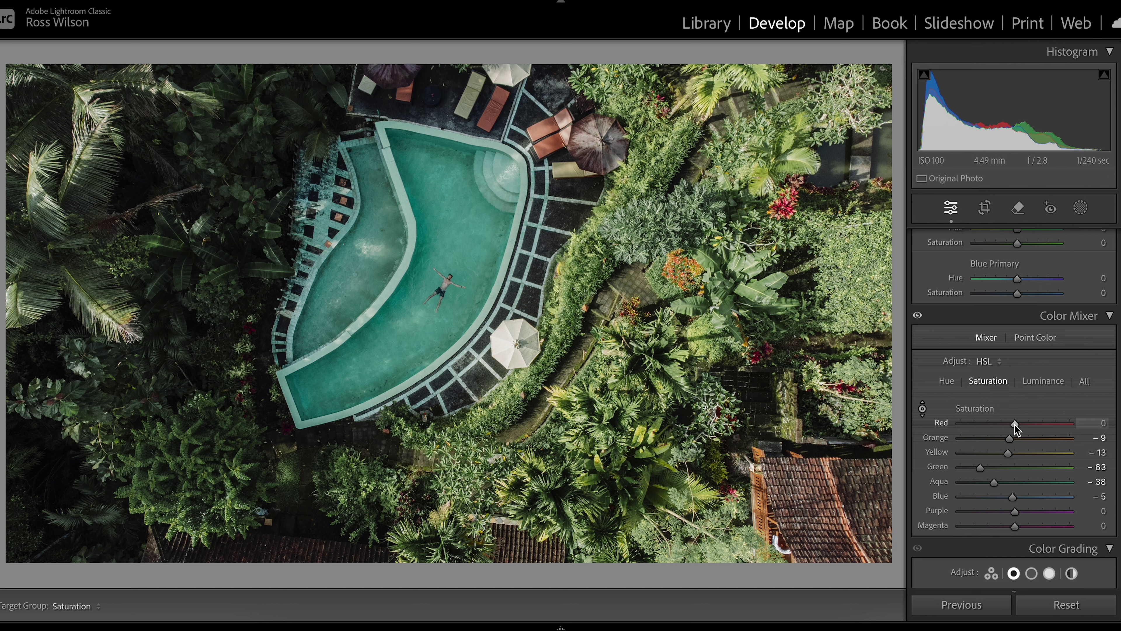
{"action": "left_click_drag", "start_coordinate": [1015, 424], "coordinate": [1009, 424]}
Step: Compare the pool photo with and without the Color Mixer adjustments, leaving them enabled
{"action": "left_click", "coordinate": [918, 316]}
{"action": "left_click", "coordinate": [919, 316]}
{"action": "left_click", "coordinate": [918, 316]}
{"action": "left_click", "coordinate": [919, 316]}
{"action": "left_click", "coordinate": [918, 317]}
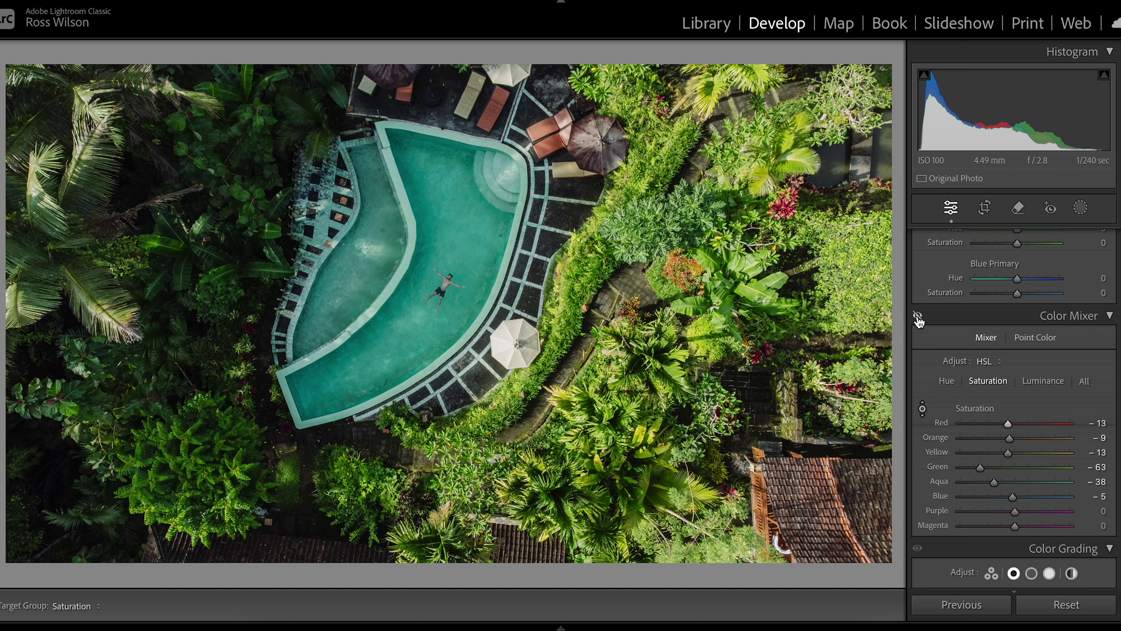
{"action": "left_click", "coordinate": [918, 316]}
{"action": "left_click", "coordinate": [918, 316]}
{"action": "left_click", "coordinate": [918, 316]}
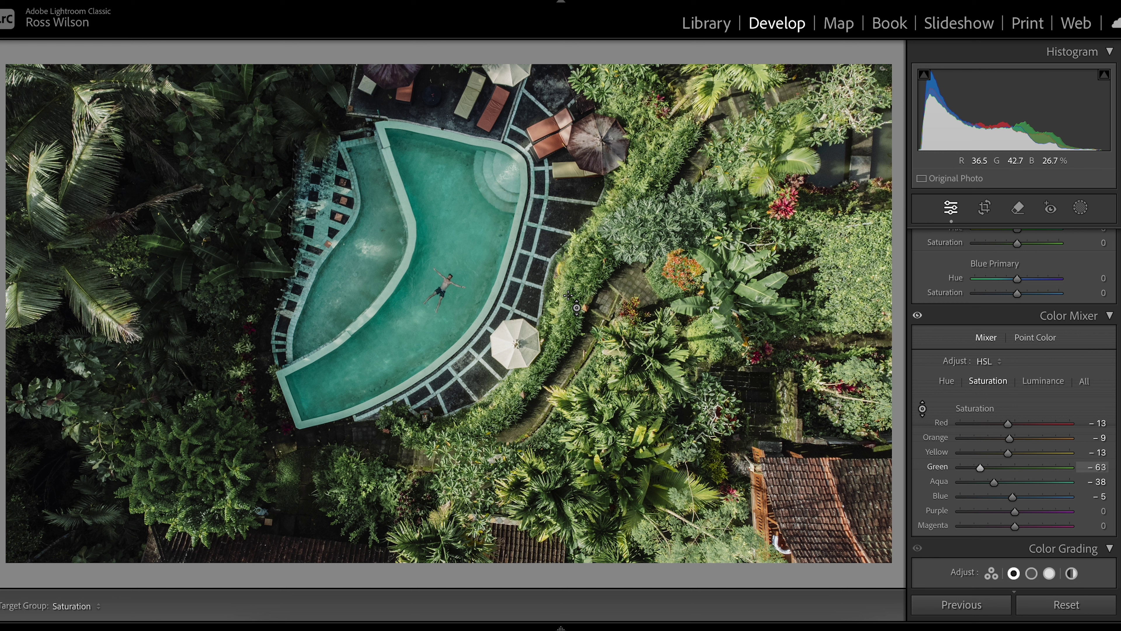
Step: Set the Color Mixer luminance to -38 for Green, -12 for Red, -19 for Orange and -13 for Yellow
{"action": "left_click", "coordinate": [1043, 381]}
{"action": "mouse_move", "coordinate": [1015, 470]}
{"action": "left_mouse_down"}
{"action": "mouse_move", "coordinate": [973, 474]}
{"action": "mouse_move", "coordinate": [1003, 474]}
{"action": "mouse_move", "coordinate": [993, 470]}
{"action": "left_mouse_up"}
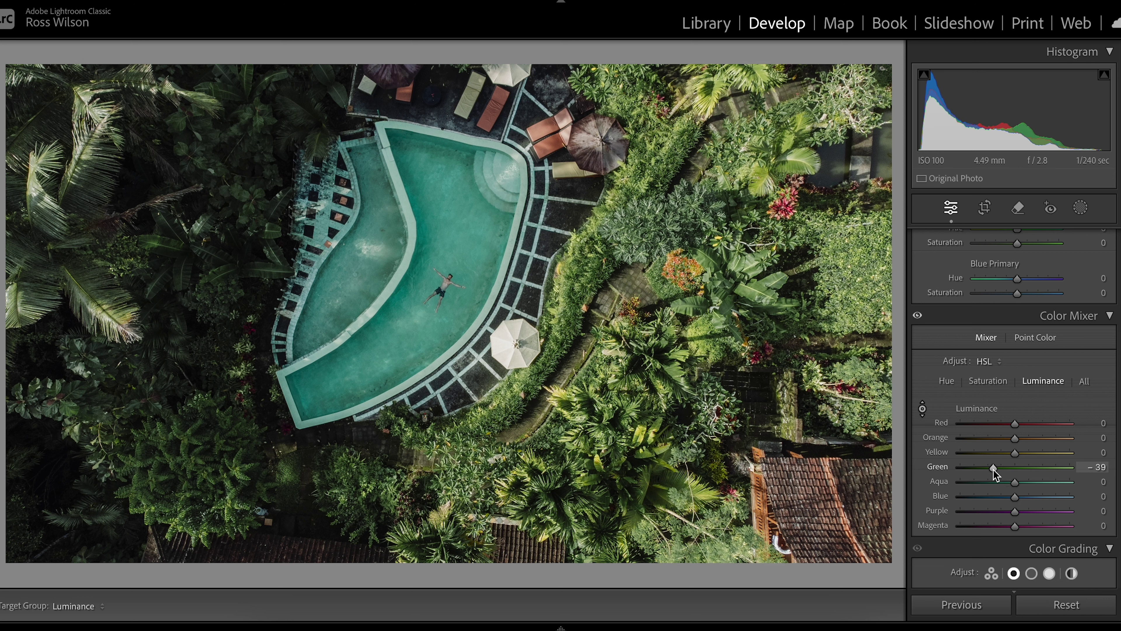
{"action": "left_click_drag", "start_coordinate": [1012, 423], "coordinate": [1010, 460]}
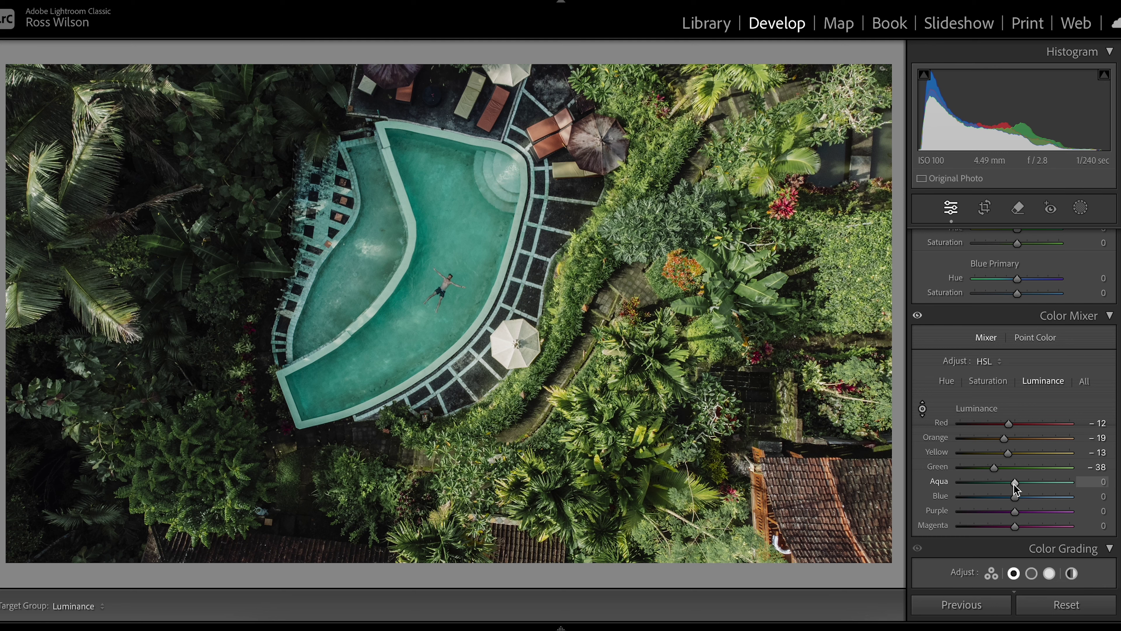
Step: Brighten the pool with the targeted luminance adjustment on the image, raising Aqua to about +21 and Blue to about +10
{"action": "left_click", "coordinate": [922, 409]}
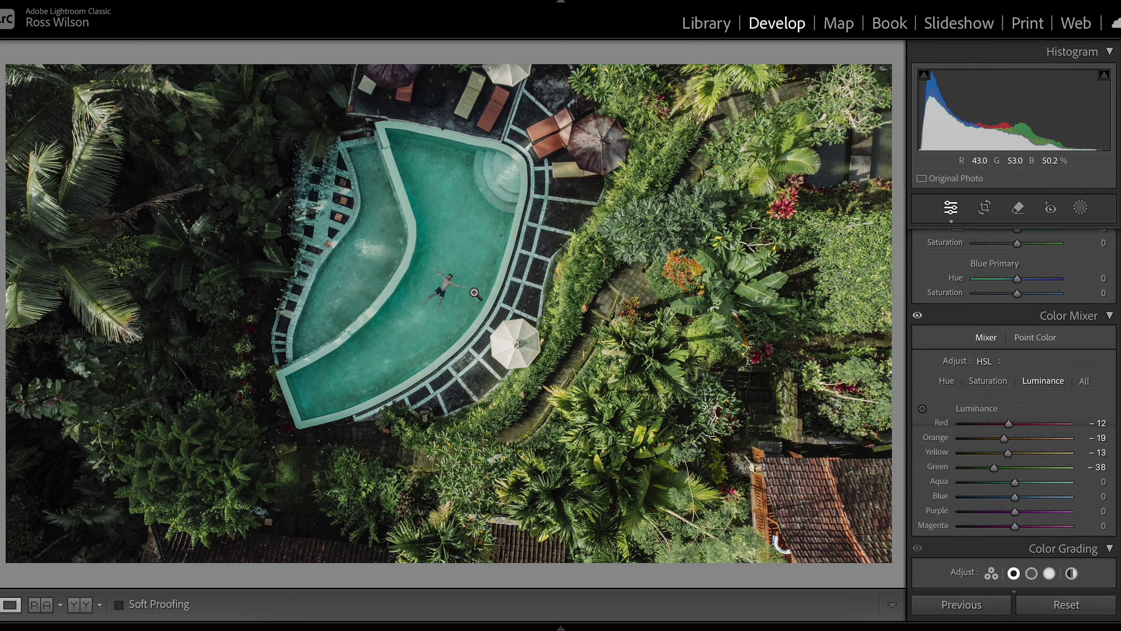
{"action": "left_click", "coordinate": [457, 250]}
{"action": "left_click", "coordinate": [457, 250]}
{"action": "left_click", "coordinate": [922, 408]}
{"action": "left_click_drag", "start_coordinate": [510, 252], "coordinate": [510, 221]}
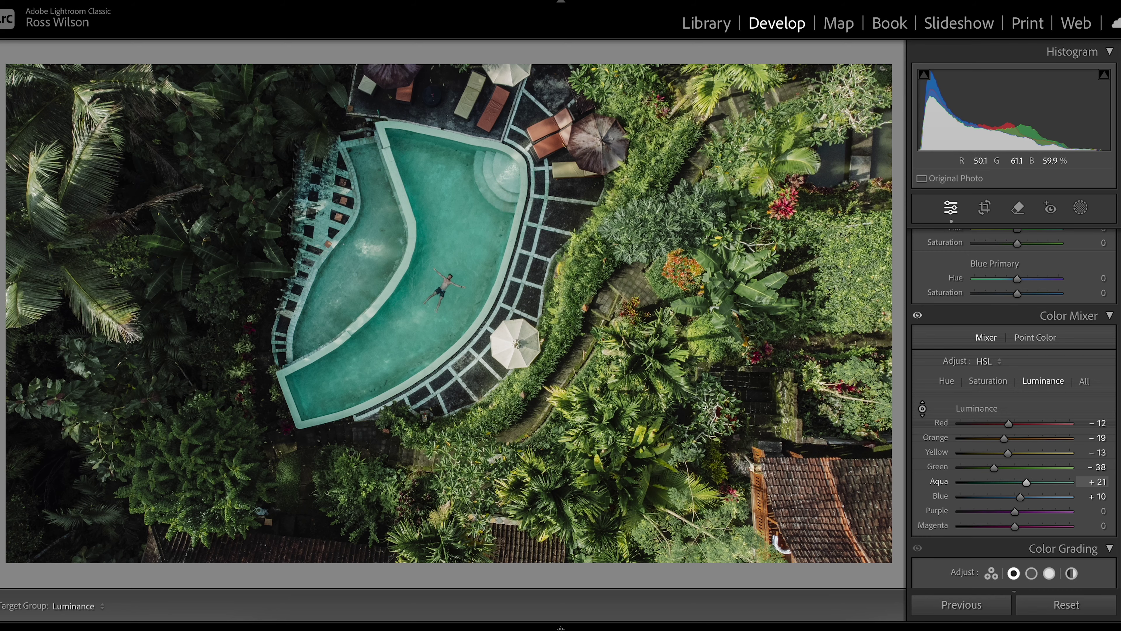
{"action": "mouse_move", "coordinate": [510, 212]}
{"action": "left_mouse_down"}
{"action": "mouse_move", "coordinate": [510, 196]}
{"action": "mouse_move", "coordinate": [510, 292]}
{"action": "mouse_move", "coordinate": [510, 214]}
{"action": "mouse_move", "coordinate": [509, 224]}
{"action": "left_mouse_up"}
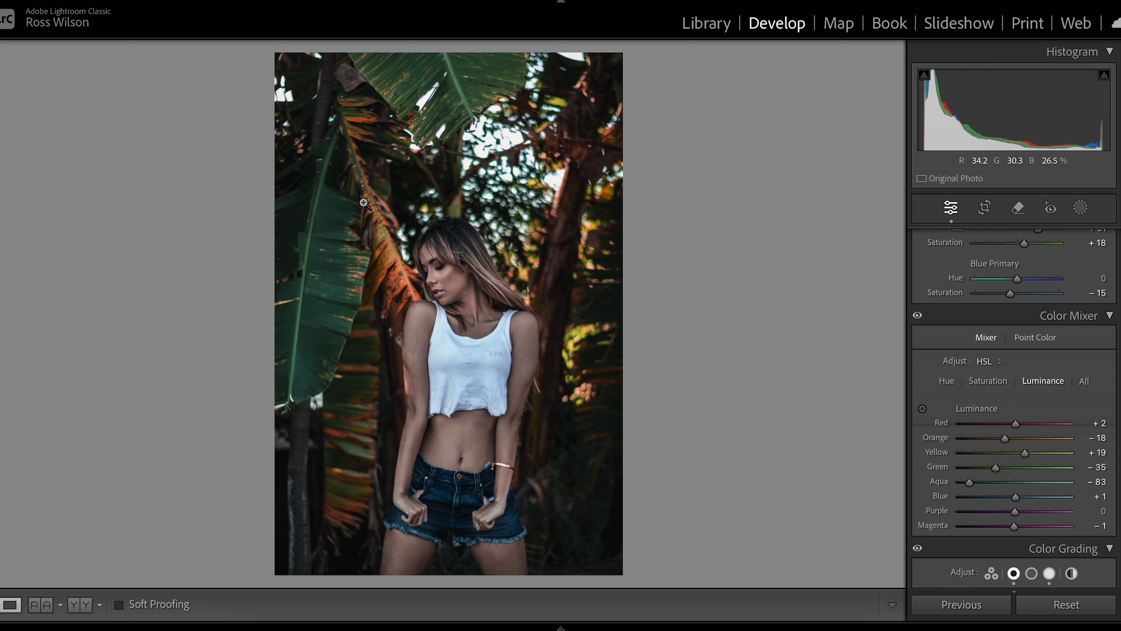
Step: Review the Saturation and Hue settings of the Color Mixer on the edited portrait among the banana leaves
{"action": "left_click", "coordinate": [992, 386]}
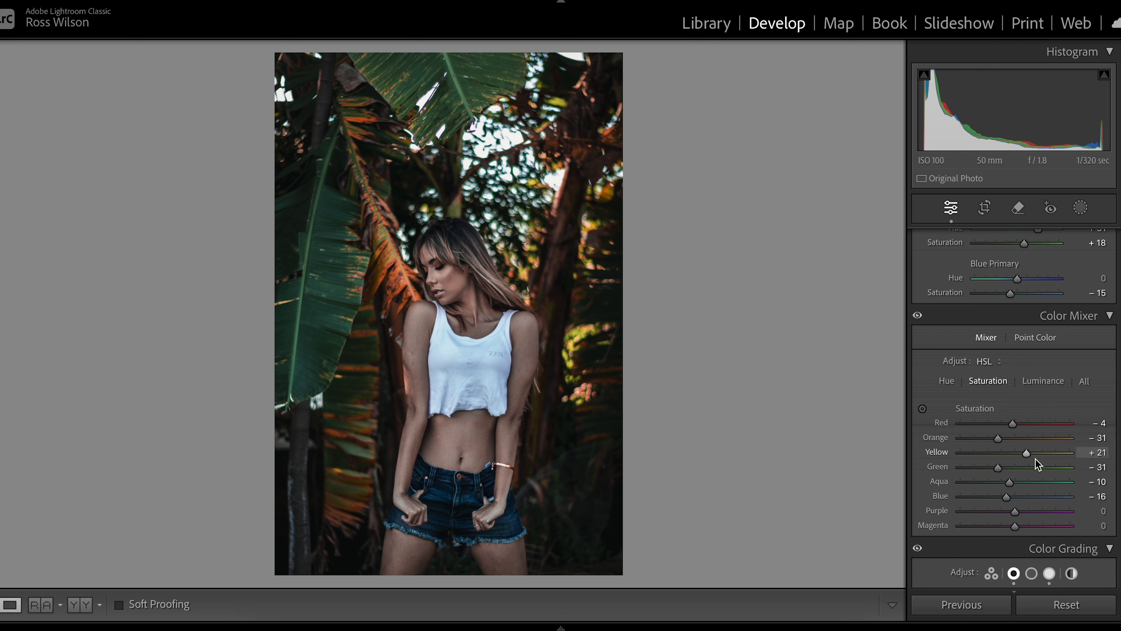
{"action": "left_click", "coordinate": [947, 384]}
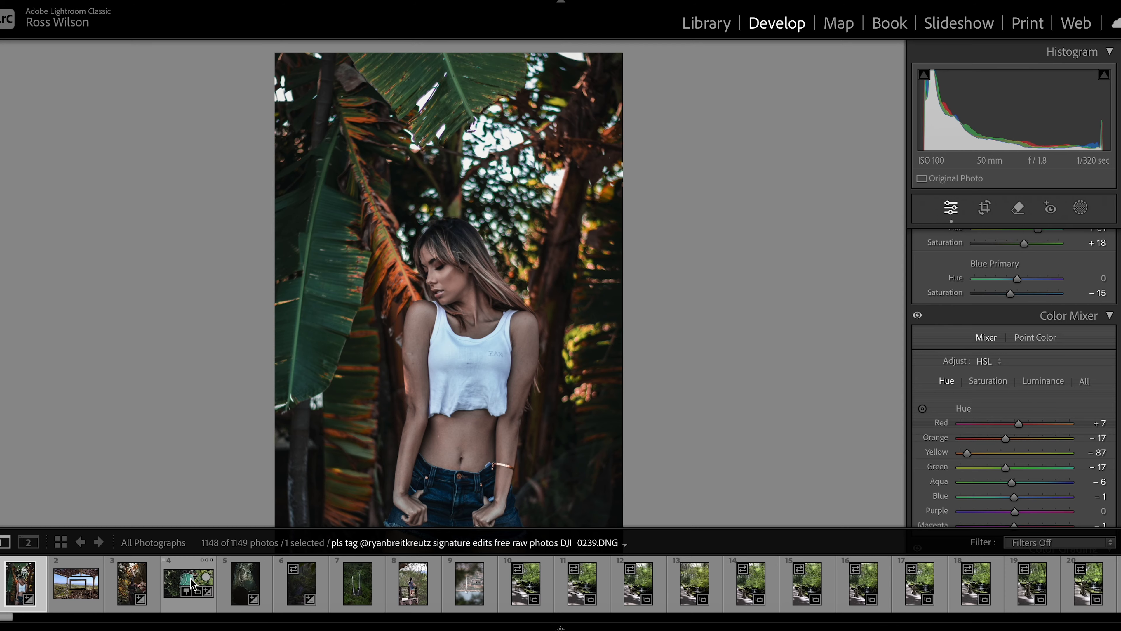
Step: Return to the aerial pool photo and set the Red Primary hue in Calibration to about -64
{"action": "left_click", "coordinate": [188, 581]}
{"action": "key", "text": "F6"}
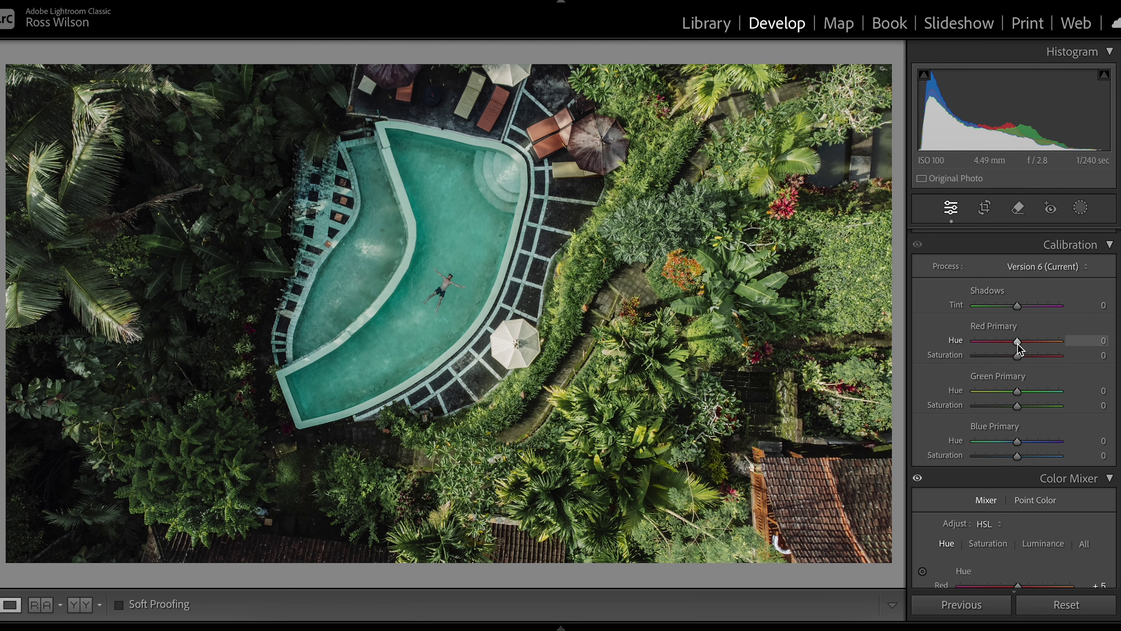
{"action": "left_click_drag", "start_coordinate": [1018, 344], "coordinate": [991, 340]}
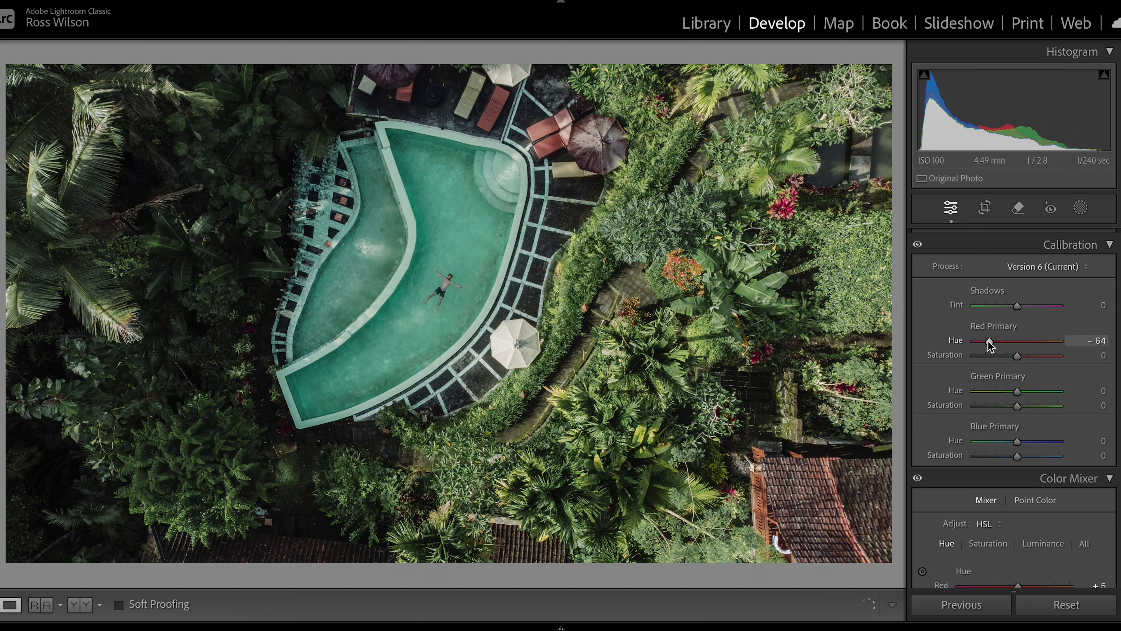